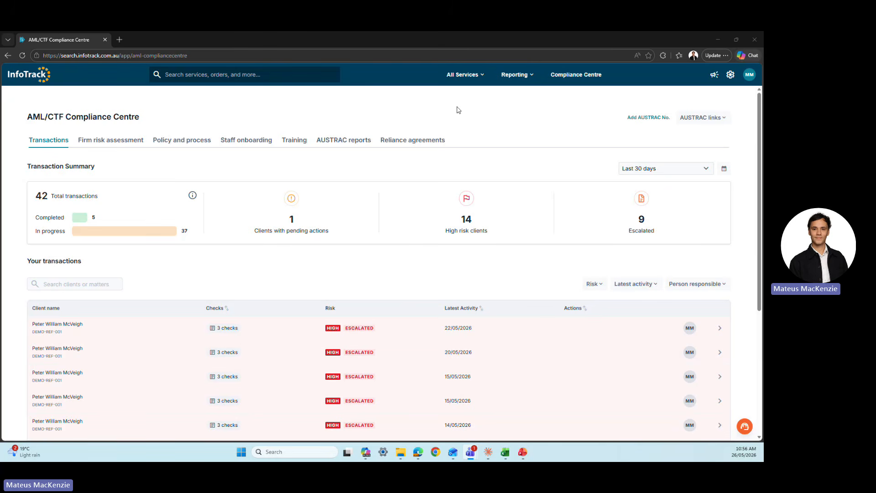
- Open the InfoTrackID (VOI) service for people and start a new client onboarding order
left_click(473, 78)
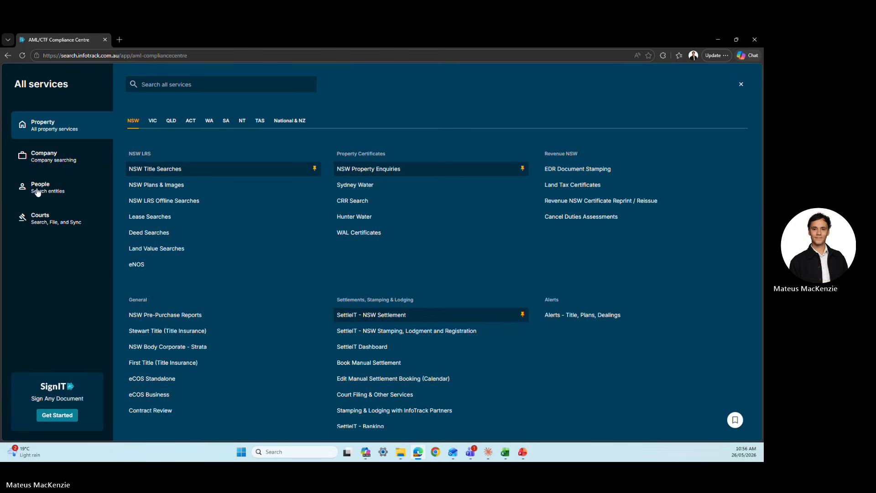
left_click(38, 189)
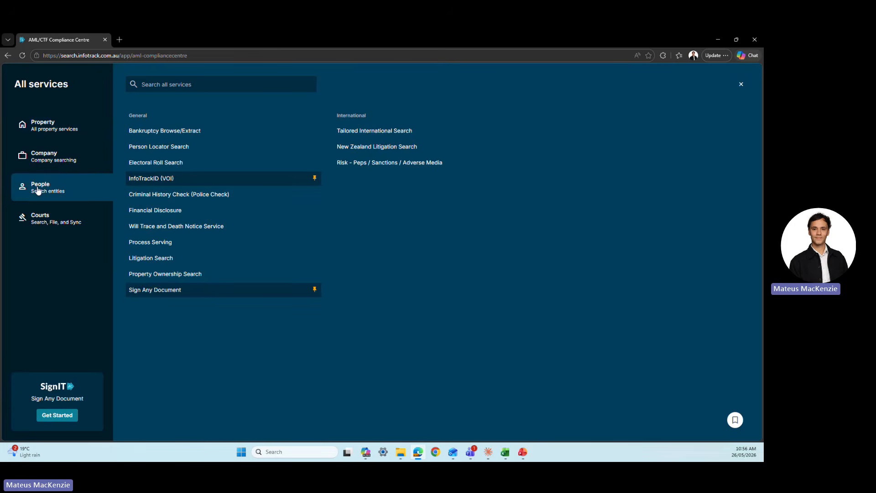
left_click(168, 181)
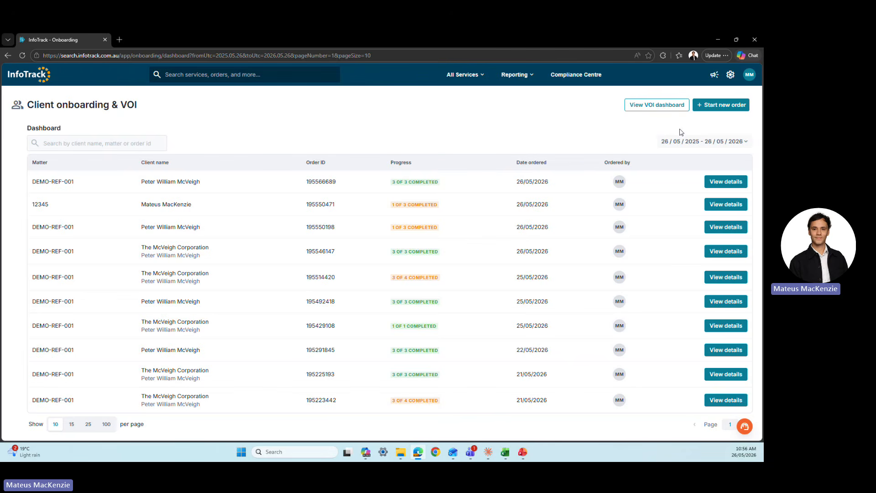
left_click(728, 107)
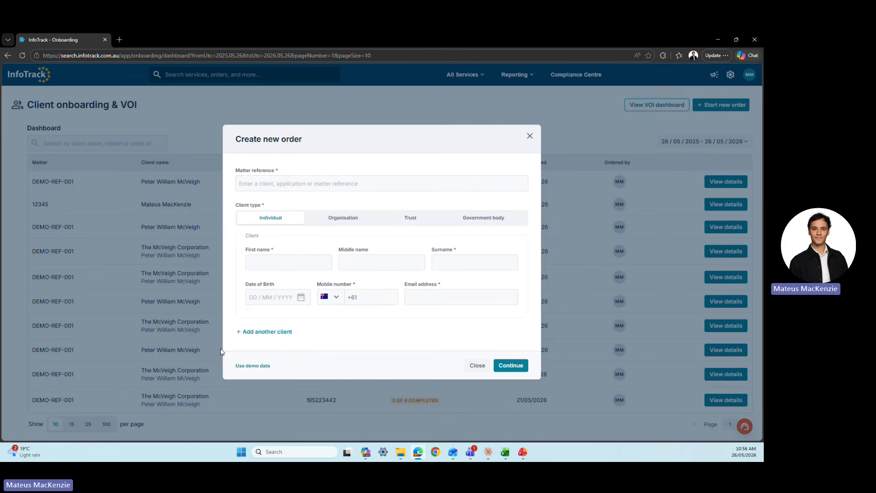
- Fill the new order for an Individual client with the demo data and check the name and date of birth fields
left_click(253, 365)
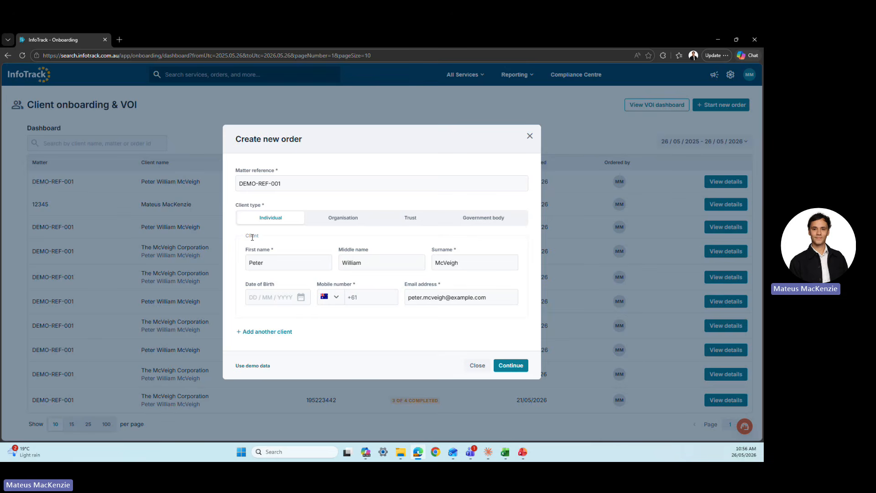
left_click(257, 262)
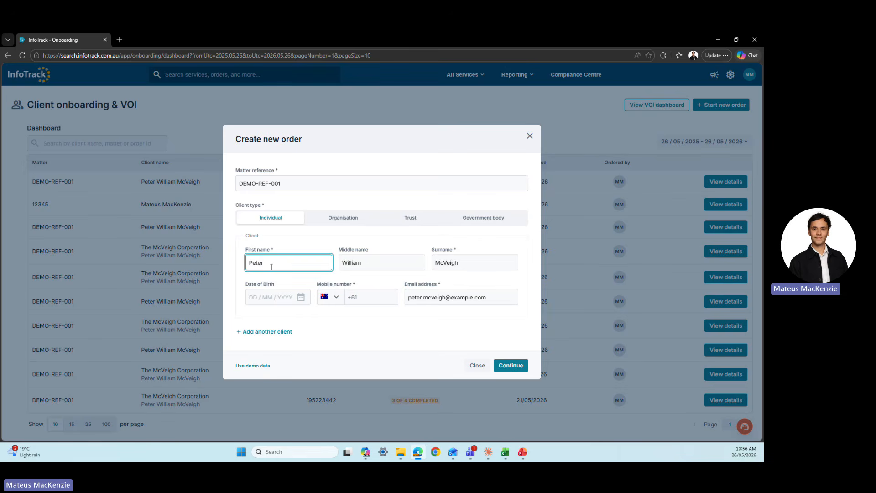
left_click(382, 263)
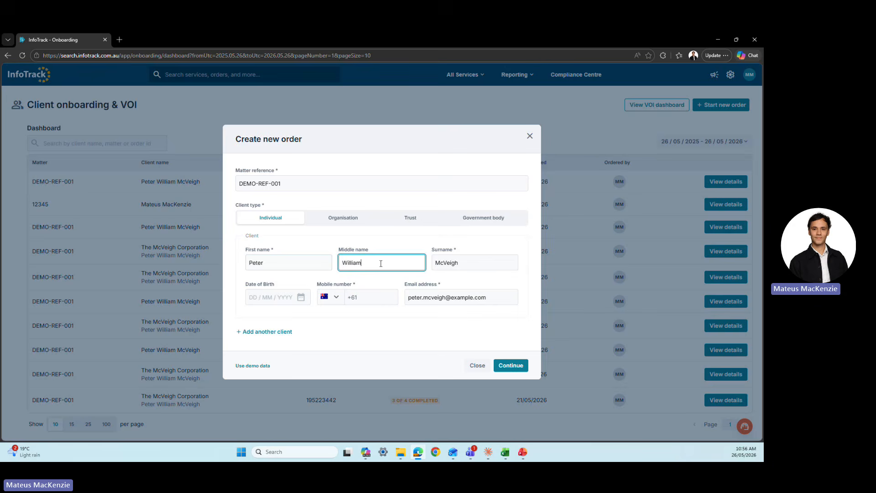
left_click(475, 262)
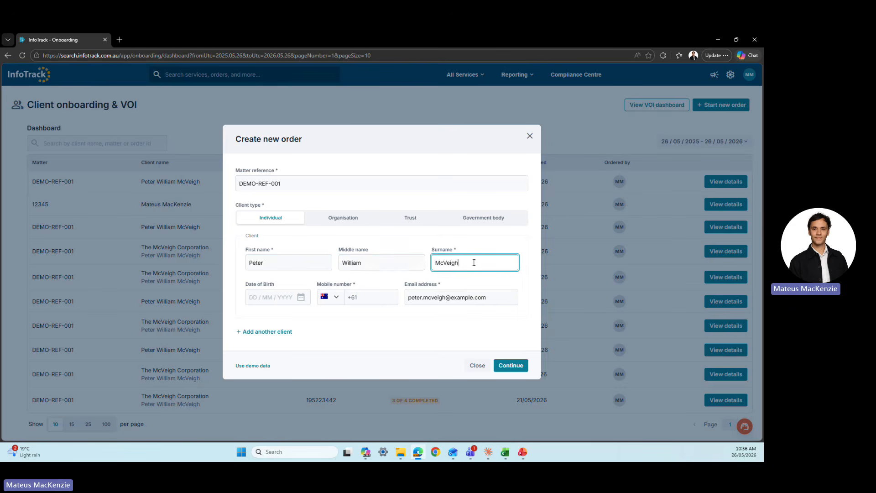
left_click(370, 266)
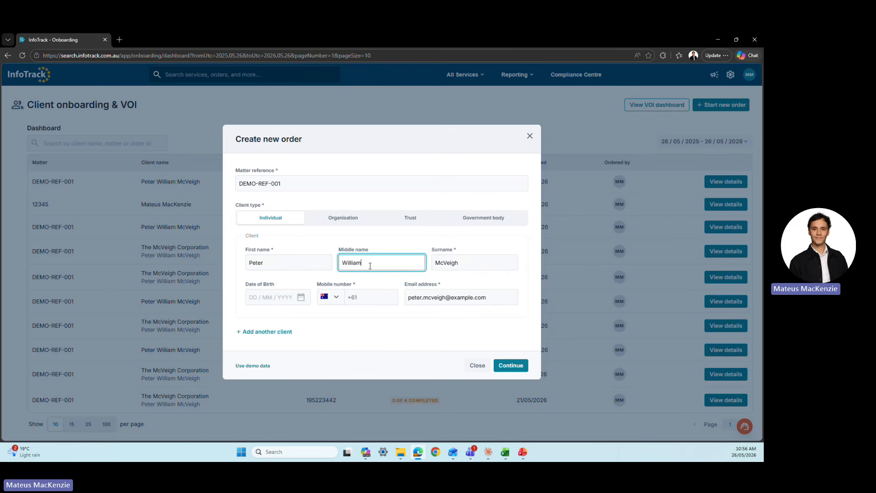
left_click(271, 299)
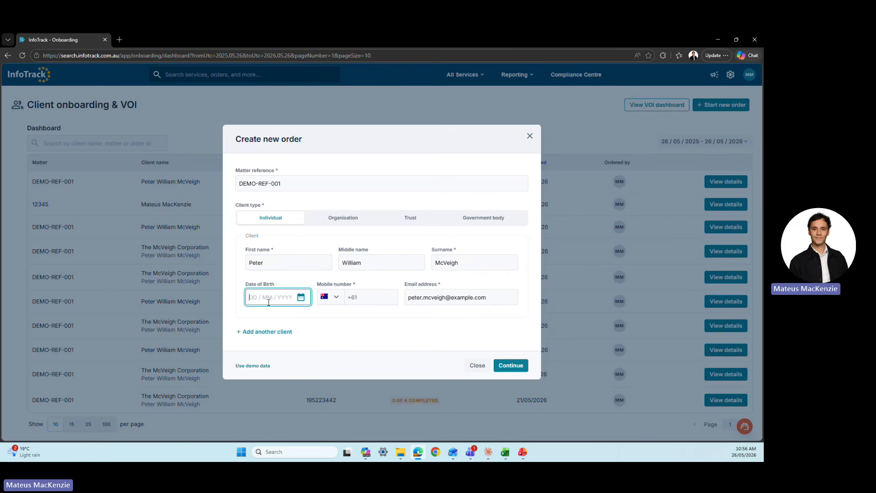
- Enter the client's mobile number and continue to the selection of onboarding checks
left_click(377, 299)
left_click(383, 329)
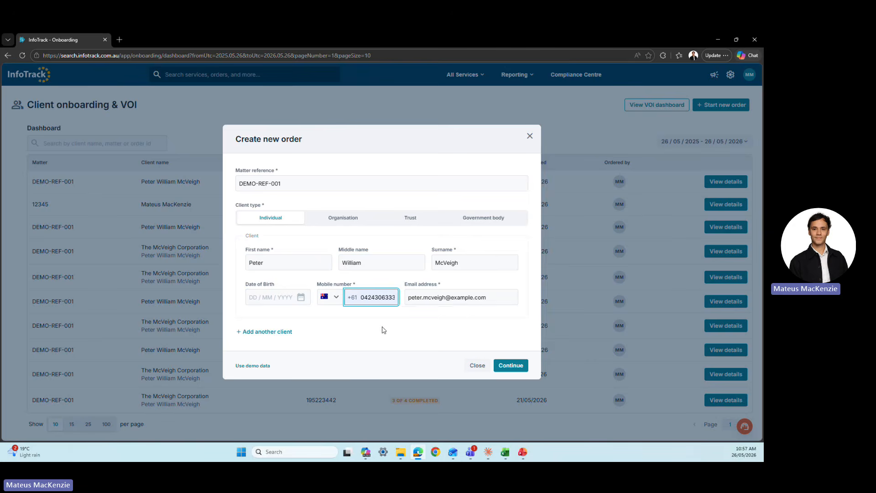
key("Tab")
left_click(412, 330)
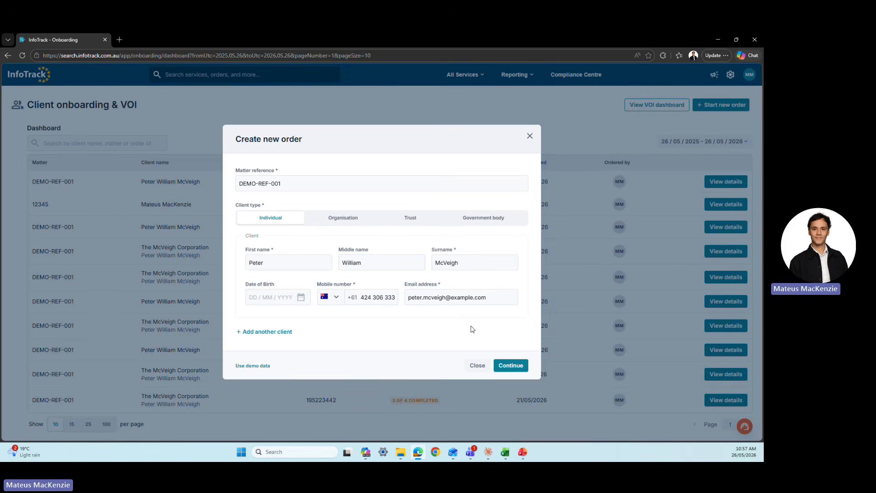
left_click(506, 364)
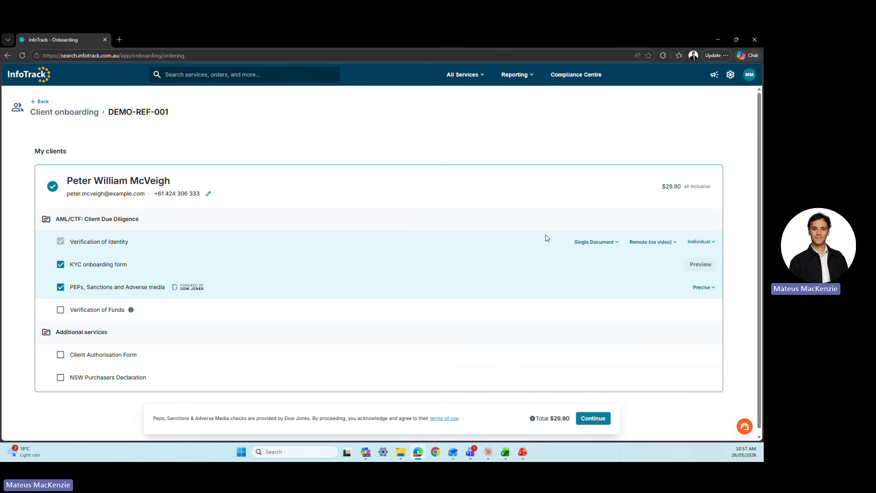
- Review the Verification of Identity choices for document standard, verification method and client capacity without changing them
left_click(586, 245)
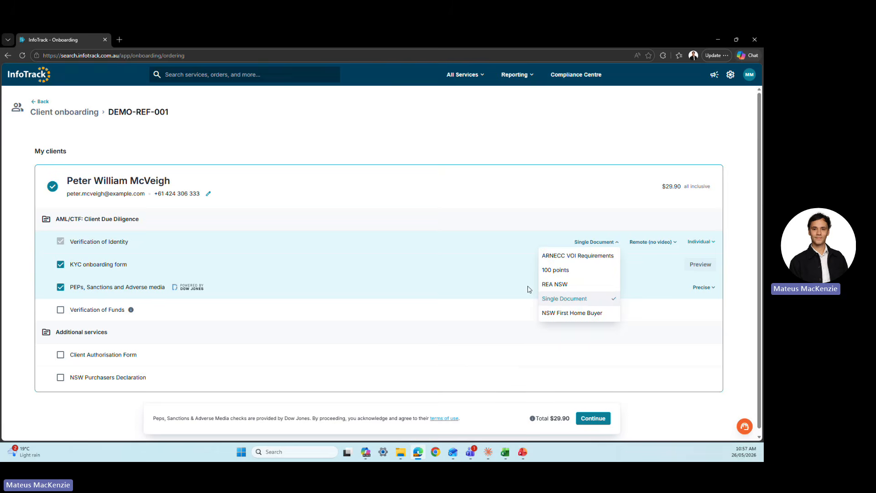
left_click(525, 246)
left_click(629, 244)
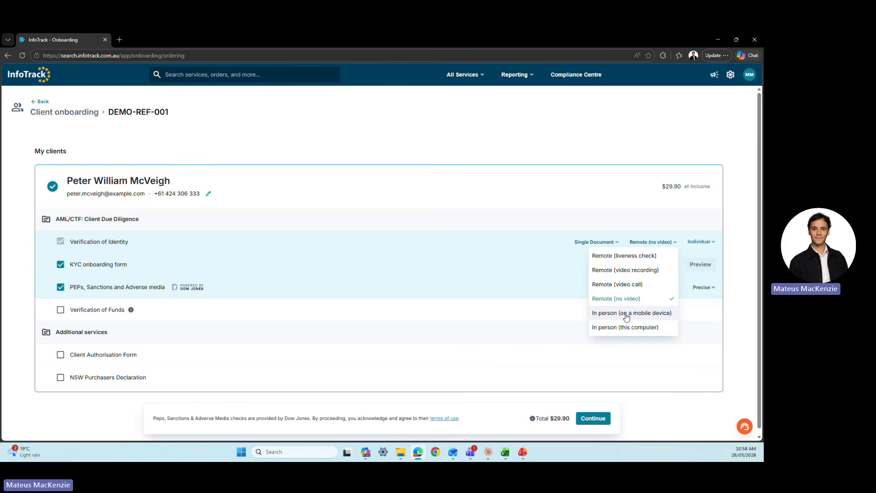
left_click(529, 249)
left_click(695, 243)
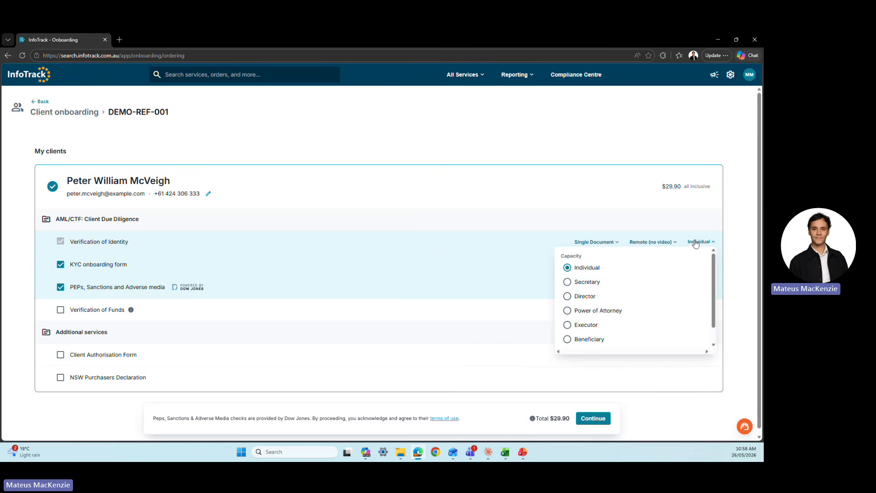
left_click(516, 245)
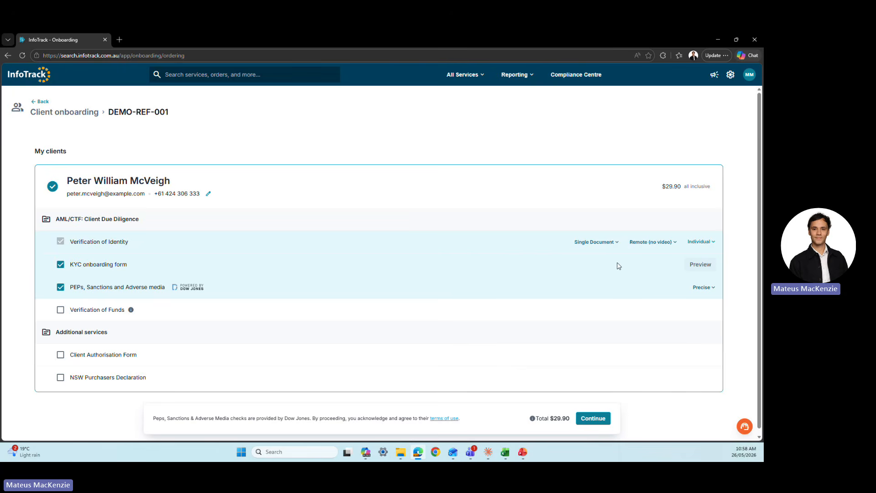
- Preview the KYC onboarding form, read through its personal detail and politically exposed person questions, and close the preview
left_click(696, 266)
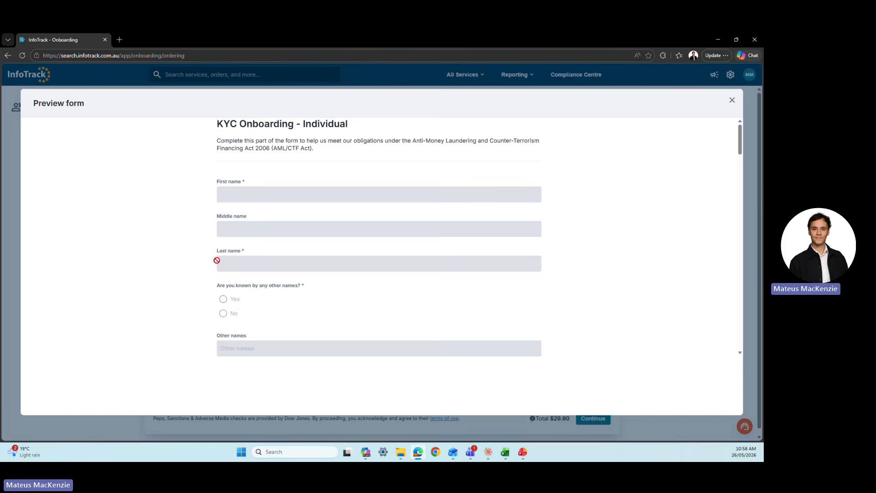
scroll(196, 281, "down", 1)
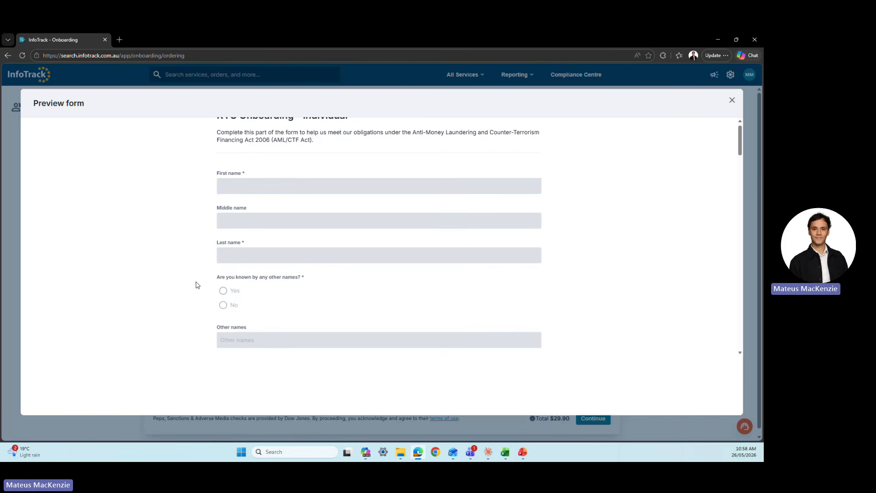
scroll(197, 284, "down", 3)
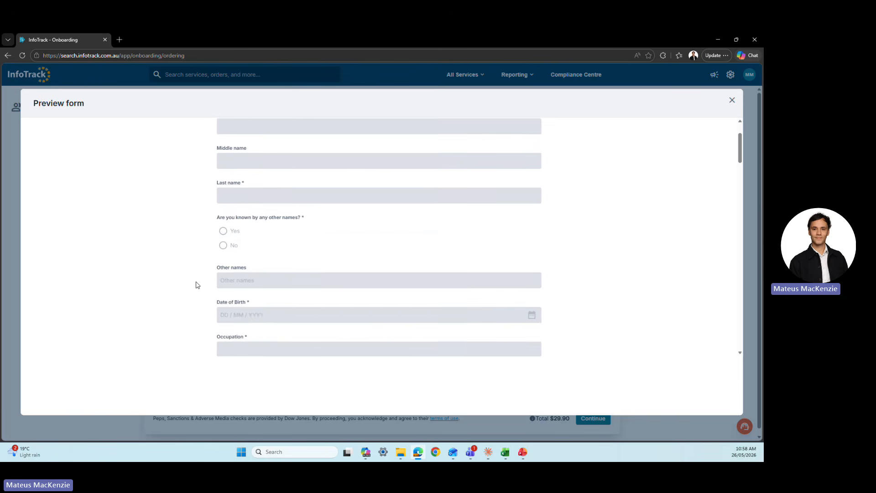
scroll(197, 284, "down", 2)
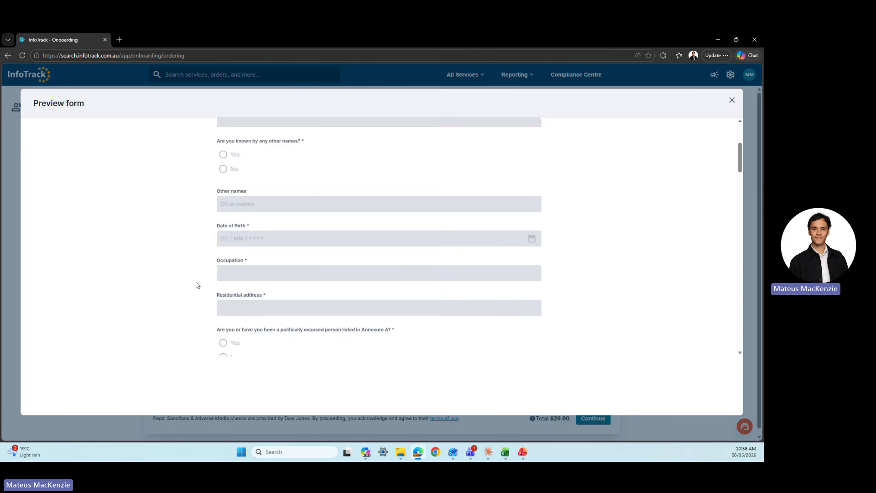
scroll(197, 284, "down", 1)
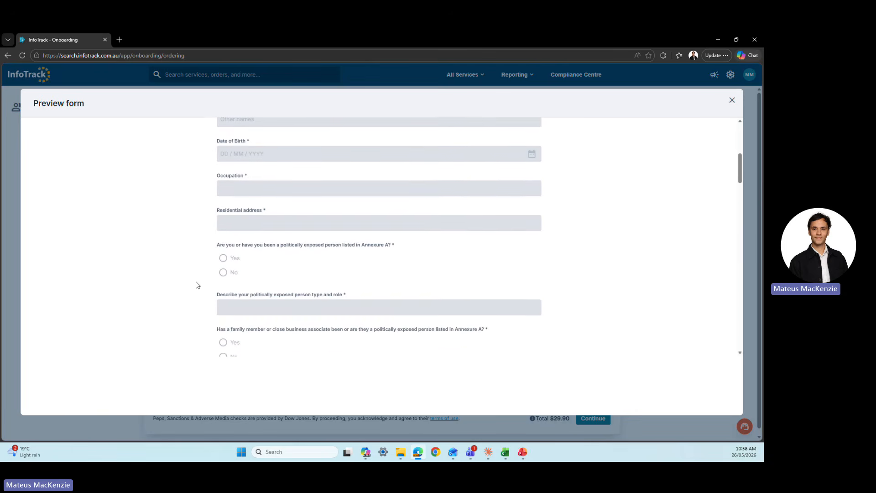
left_click(730, 102)
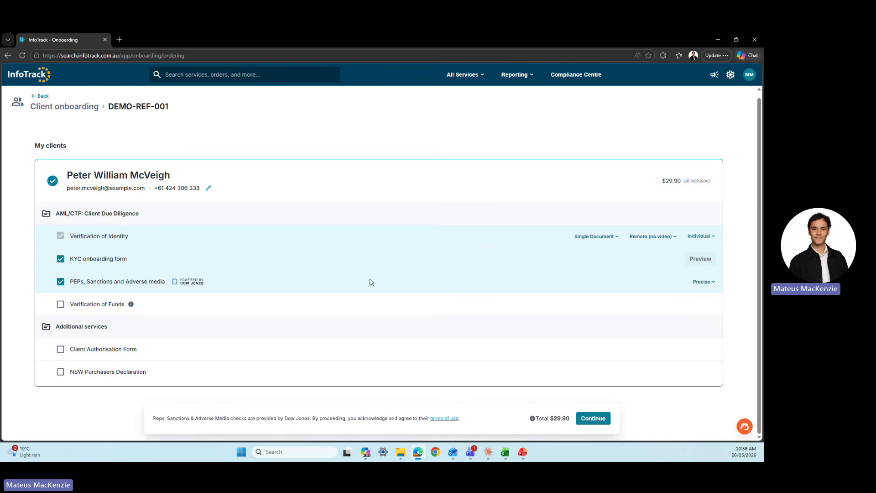
- Keep the PEPs, Sanctions and Adverse media matching at Precise and submit the order, confirming the 2FA mobile number
left_click(695, 285)
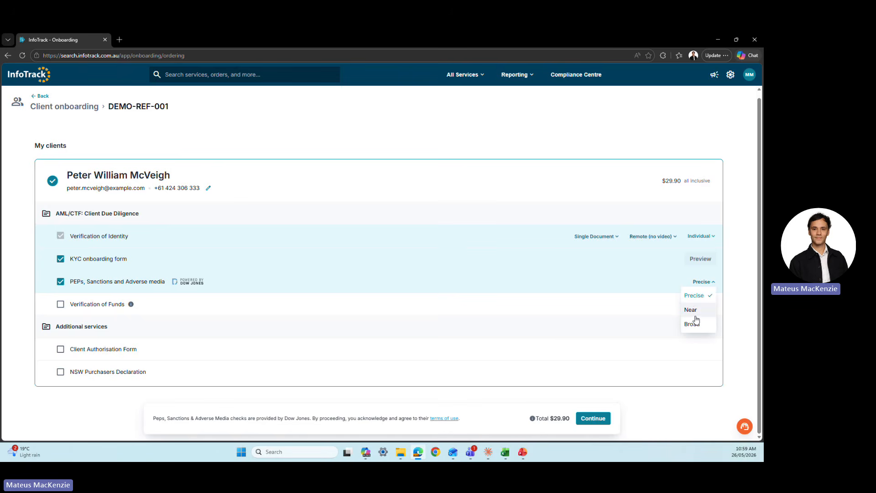
left_click(627, 281)
left_click(592, 418)
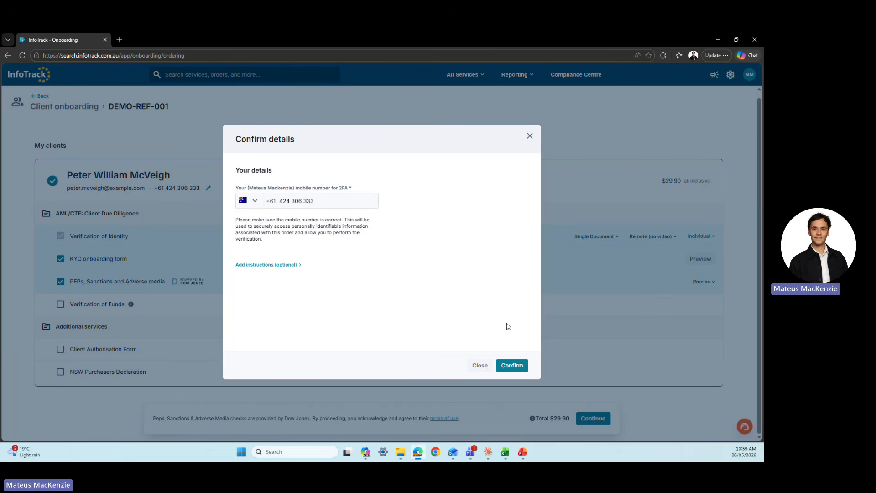
left_click(521, 366)
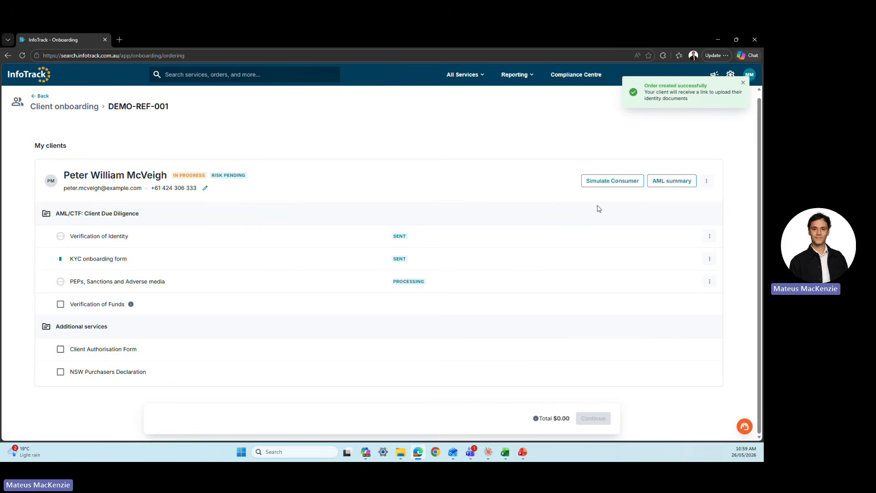
- Simulate the consumer's completion of the ordered checks and open the client's AML summary
left_click(605, 181)
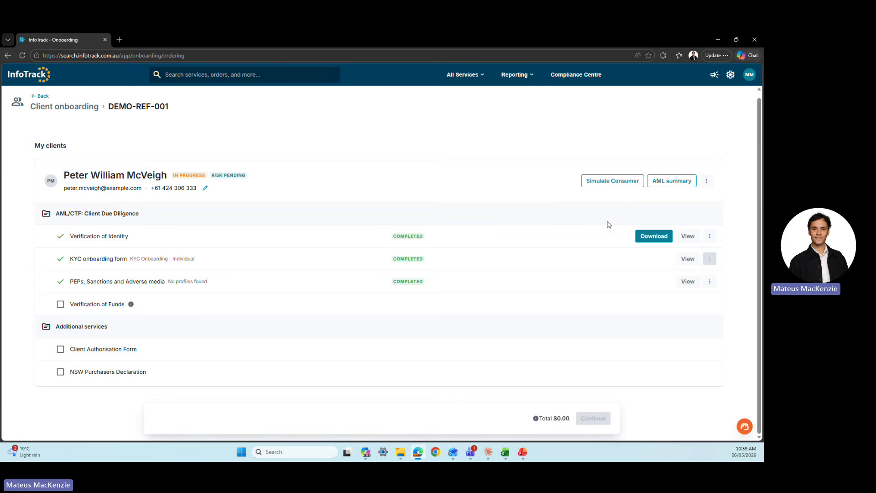
left_click(672, 182)
mouse_move(651, 237)
left_click(668, 183)
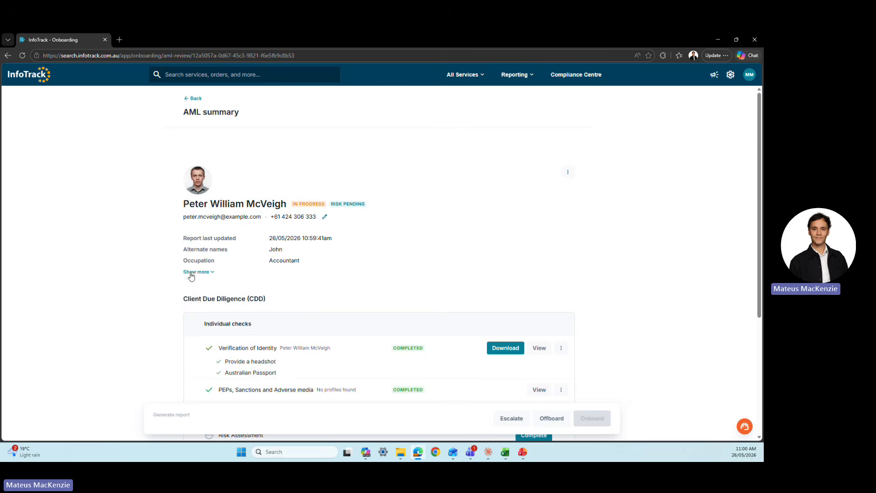
- Expand the client's details in the AML summary and examine the individual checks under Client Due Diligence
left_click(195, 272)
scroll(139, 302, "down", 1)
scroll(140, 302, "down", 2)
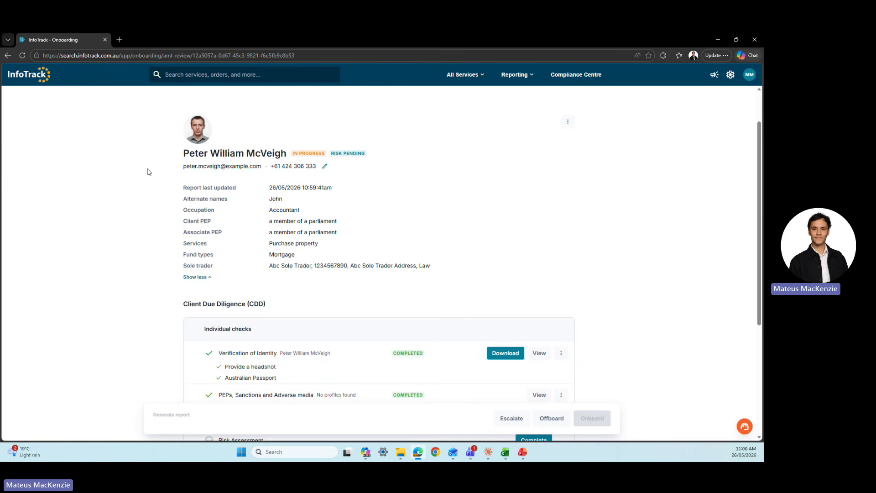
scroll(147, 172, "down", 1)
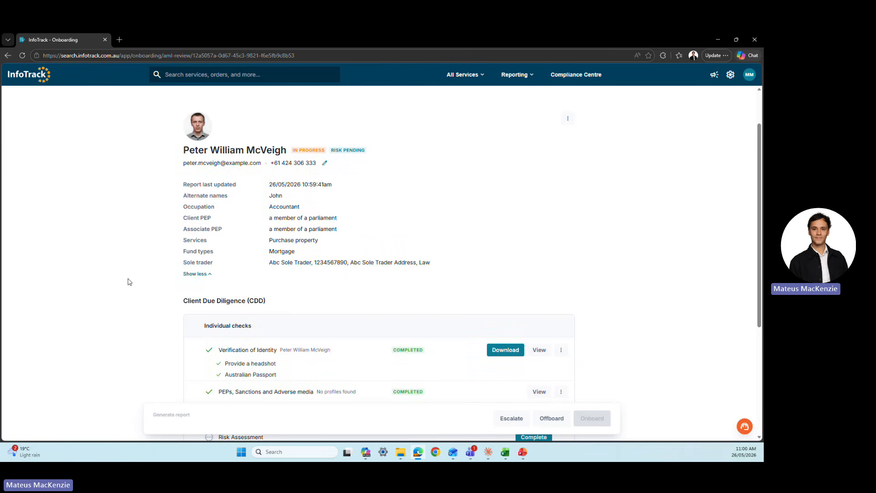
scroll(129, 281, "down", 1)
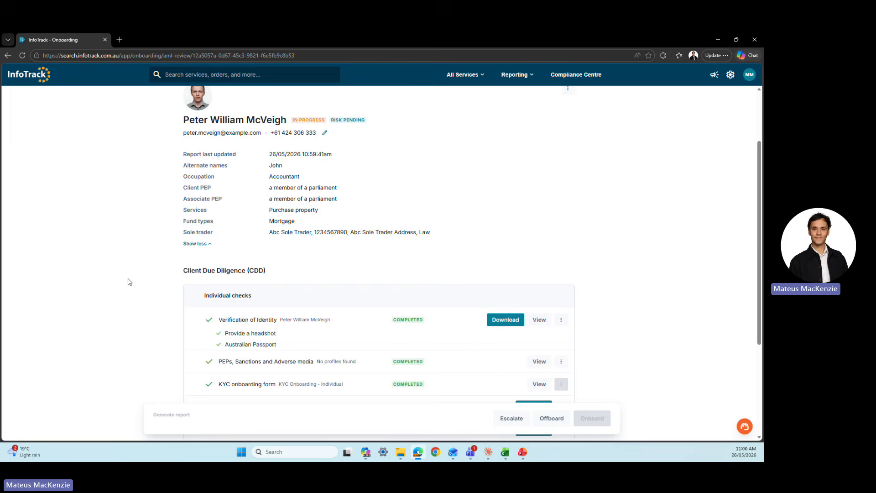
scroll(134, 354, "down", 1)
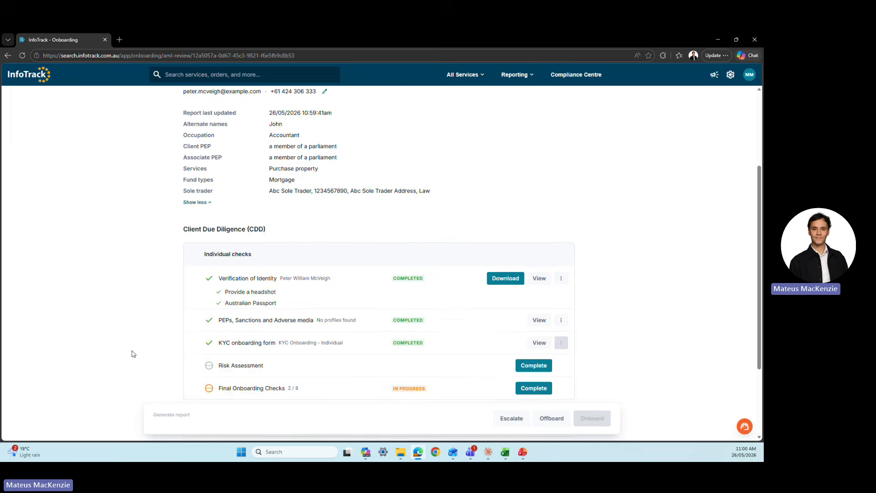
scroll(133, 355, "down", 1)
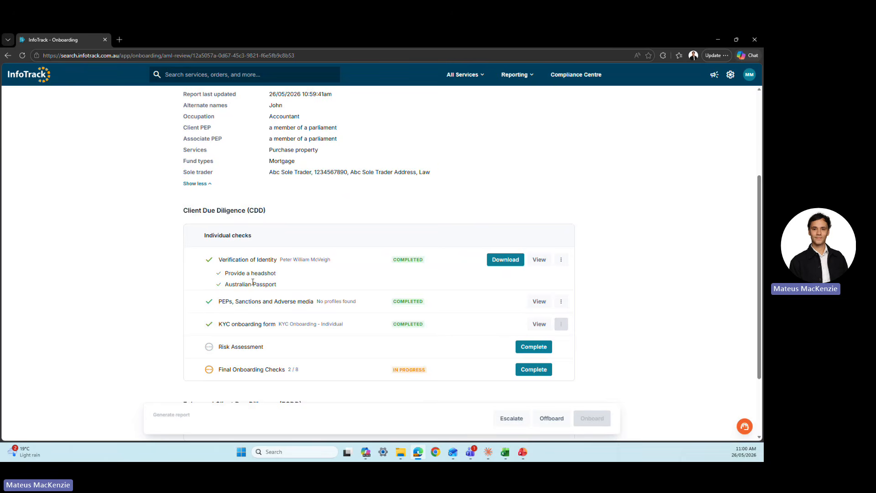
scroll(156, 322, "down", 1)
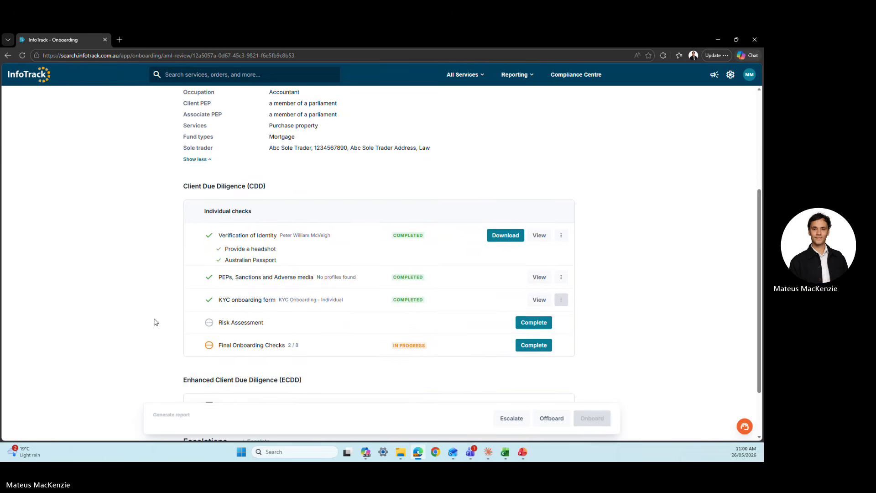
scroll(154, 323, "down", 1)
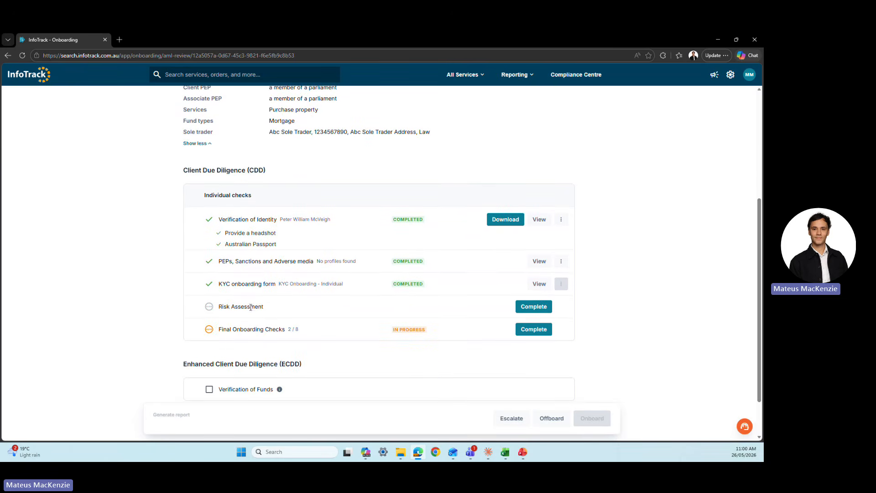
- Start the client's risk assessment and answer No to high value transaction, physical currency, virtual asset and the first unusual service question
left_click(538, 310)
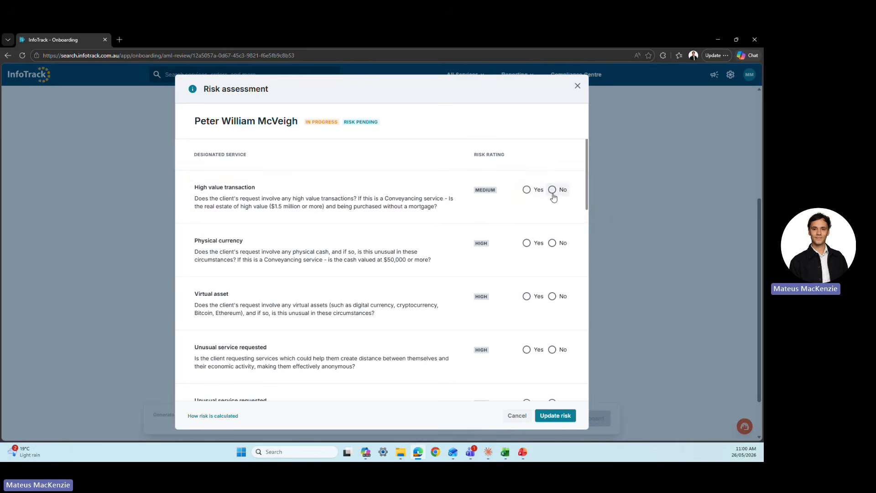
left_click(553, 190)
left_click(553, 243)
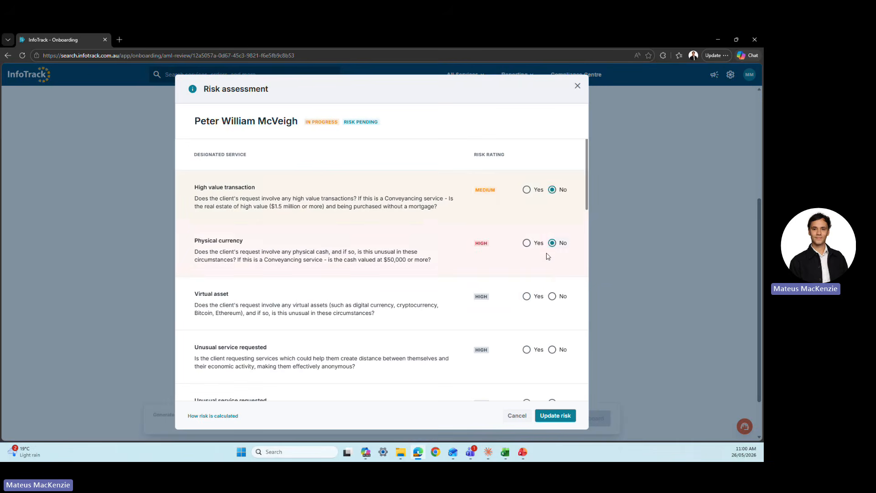
scroll(548, 253, "down", 1)
left_click(552, 270)
scroll(534, 314, "down", 1)
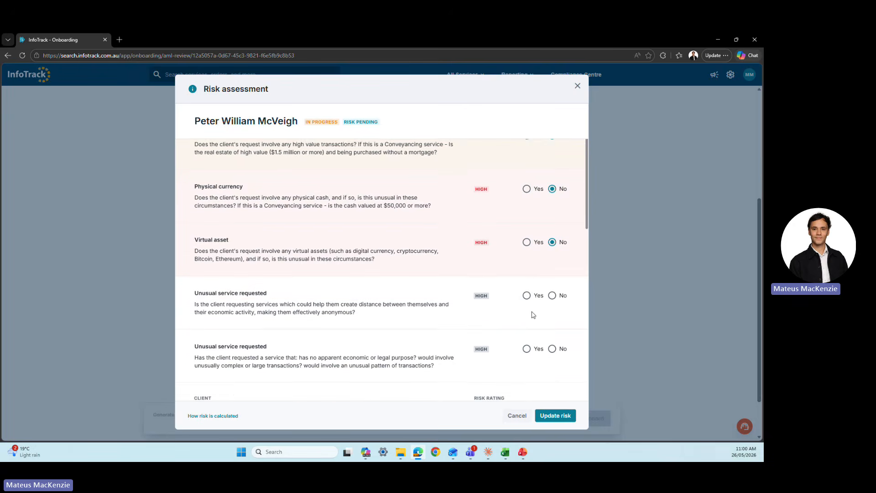
left_click(553, 296)
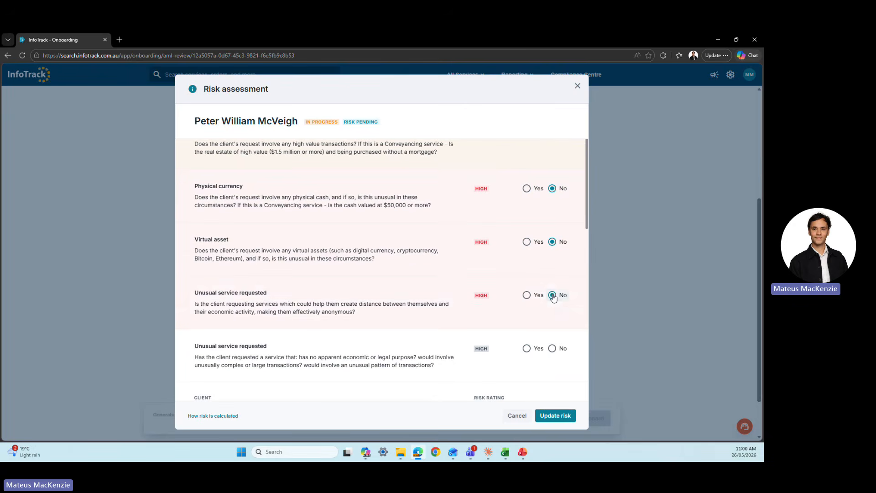
- Review the designated service questions and their risk ratings, switching the Virtual asset answer to Yes and back to No
scroll(525, 299, "up", 2)
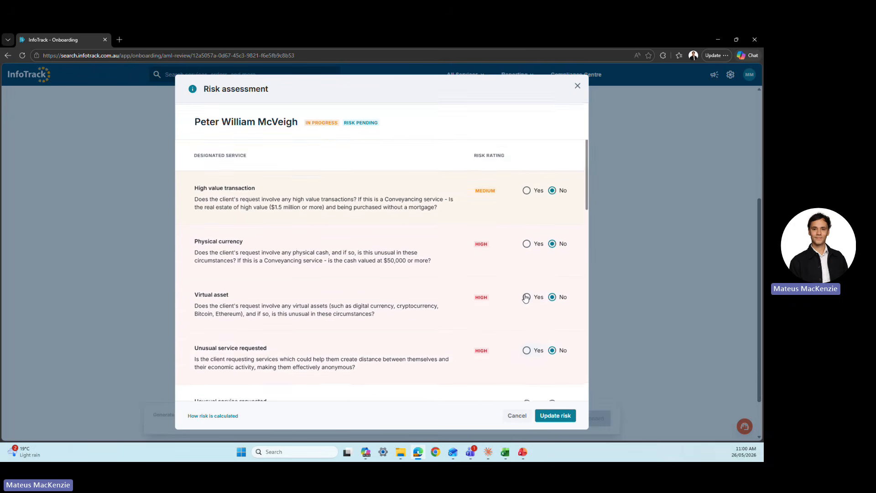
scroll(526, 298, "down", 1)
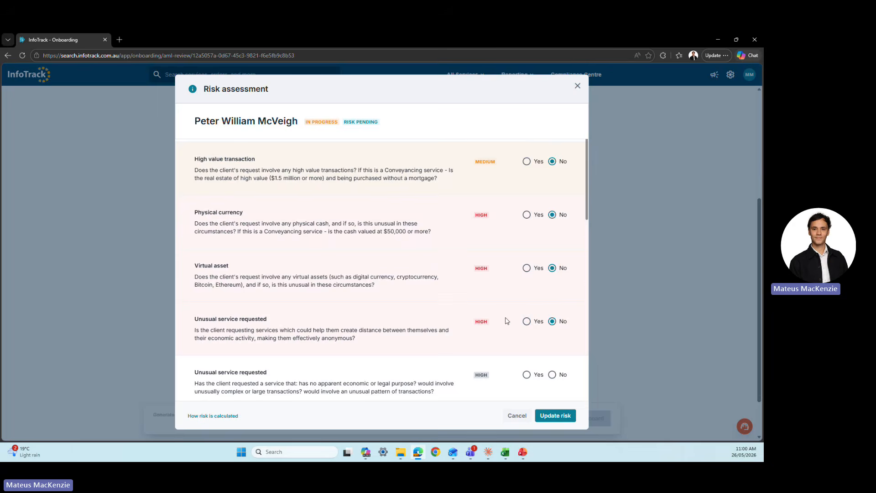
scroll(505, 320, "down", 1)
scroll(543, 308, "down", 1)
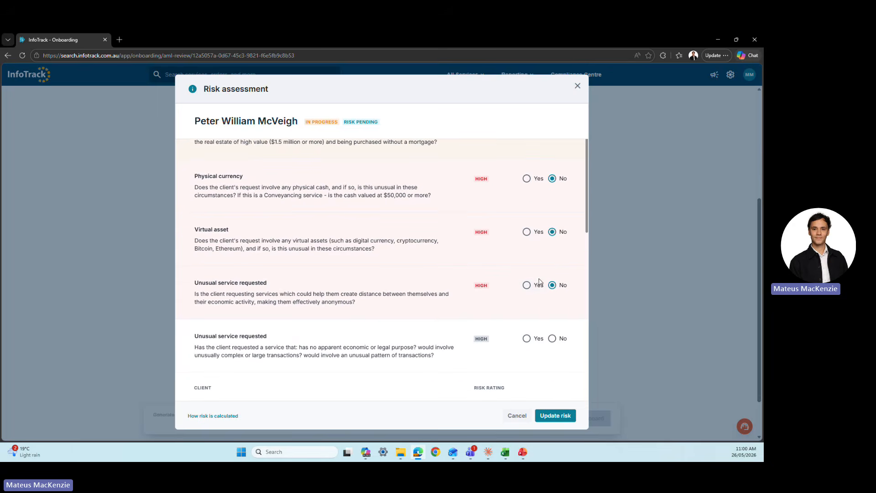
scroll(537, 266, "up", 1)
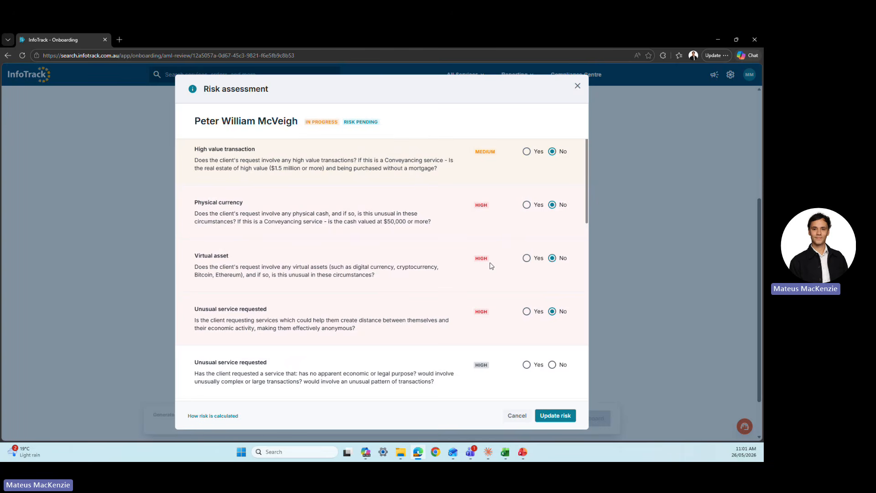
left_click(527, 258)
left_click(553, 258)
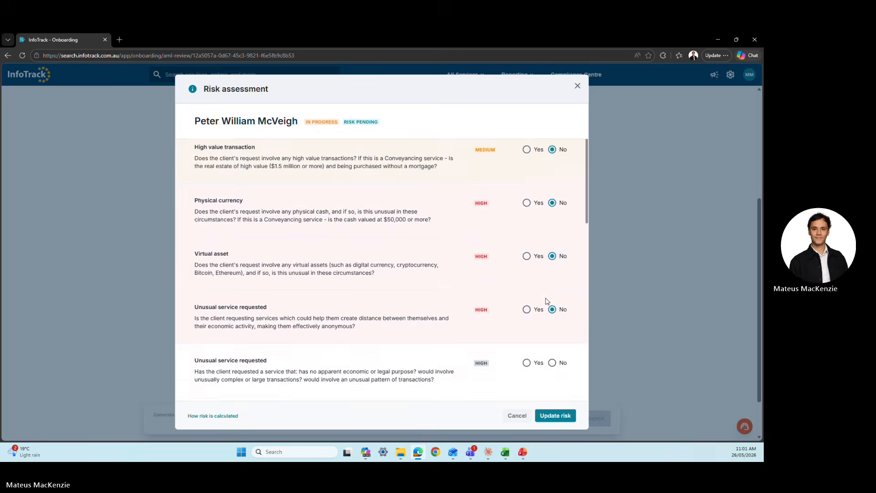
- Answer No to the second unusual service question, Criminal or unusual activity, and Domestic or international PEP
scroll(561, 273, "down", 2)
left_click(553, 269)
scroll(560, 277, "down", 1)
scroll(559, 280, "down", 1)
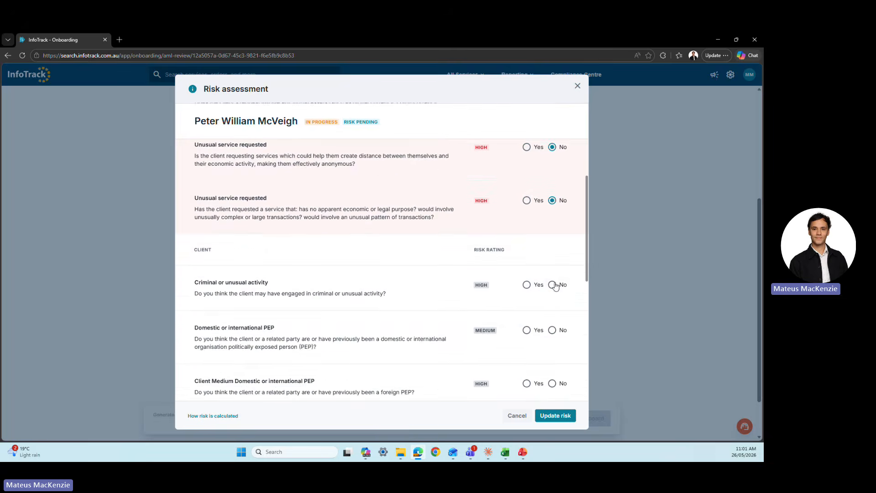
left_click(554, 284)
scroll(556, 285, "down", 2)
left_click(555, 260)
- Answer No to the foreign PEP, non-enrolled third party, unexplained wealth, charity or NPO, and remote channels questions
scroll(555, 264, "down", 2)
scroll(556, 272, "down", 1)
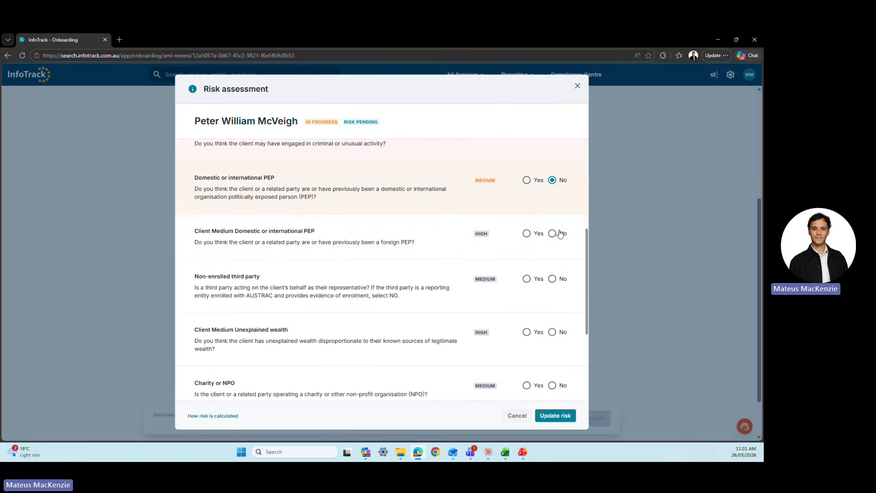
left_click(553, 234)
left_click(552, 280)
scroll(552, 283, "down", 1)
left_click(553, 295)
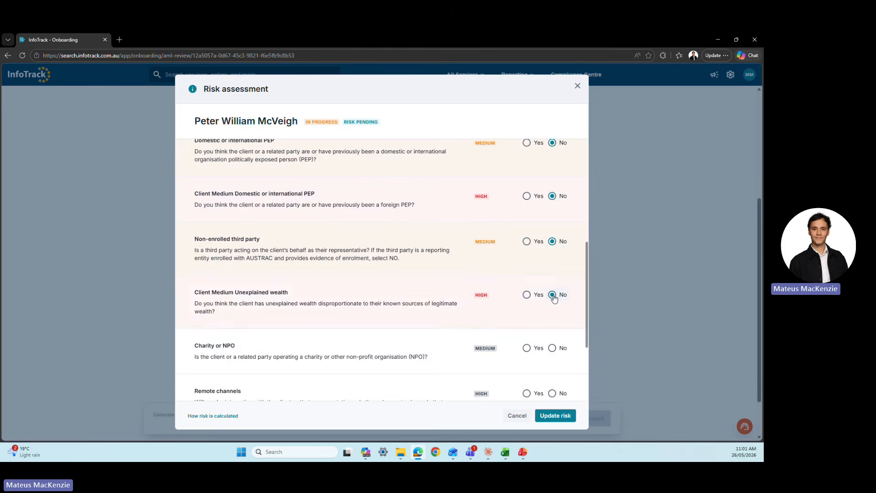
scroll(553, 296, "down", 1)
left_click(553, 301)
scroll(554, 302, "down", 1)
left_click(554, 310)
- Answer No to the medium risk and high risk country questions and update the client's risk
scroll(554, 310, "down", 1)
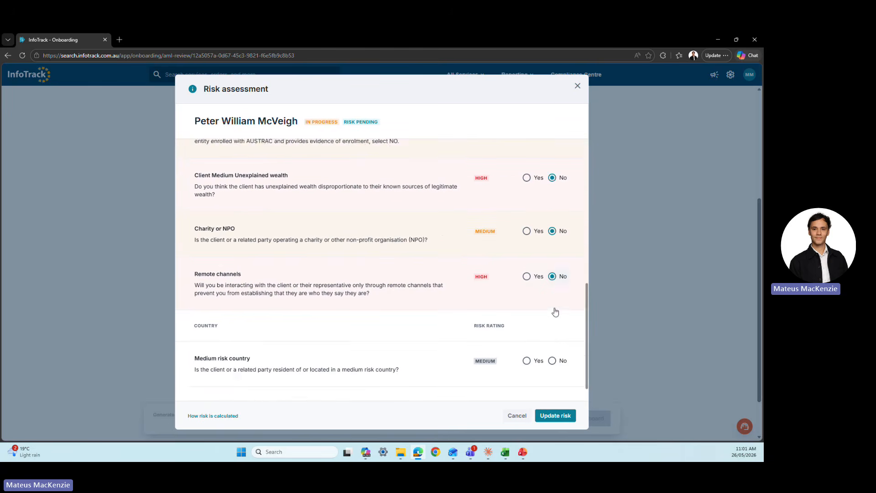
left_click(554, 329)
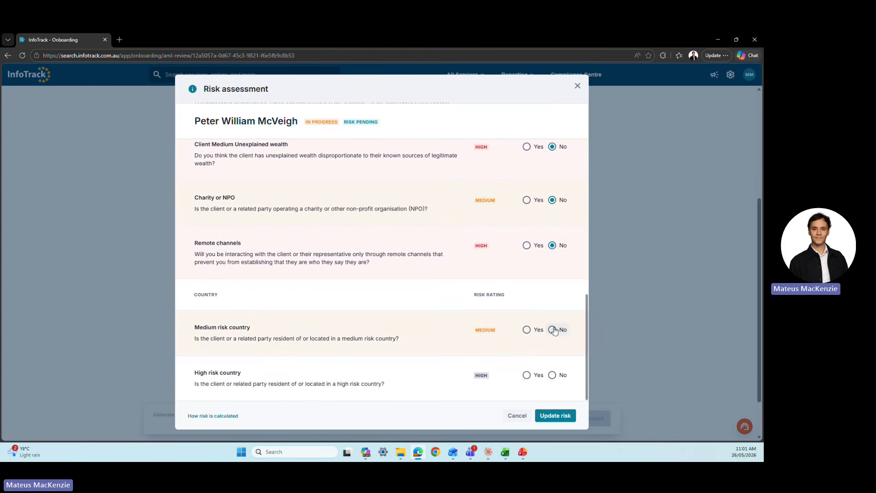
left_click(552, 375)
left_click(553, 416)
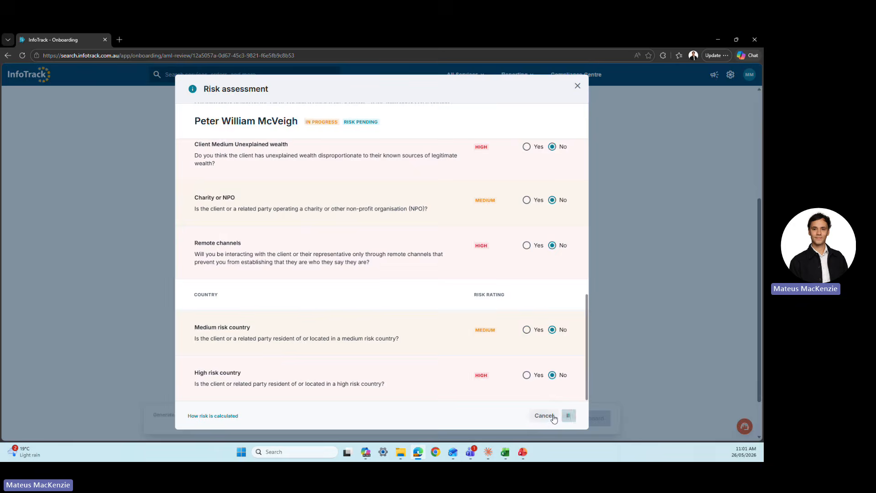
scroll(170, 338, "up", 3)
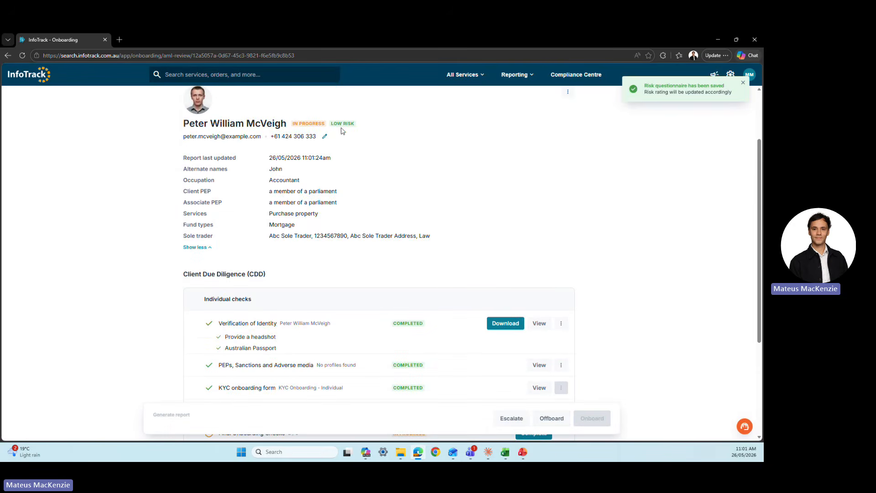
- Complete the Final Onboarding Checks by ticking the six remaining statements, from representative identity to ML/TF risk, and save them
scroll(162, 231, "down", 2)
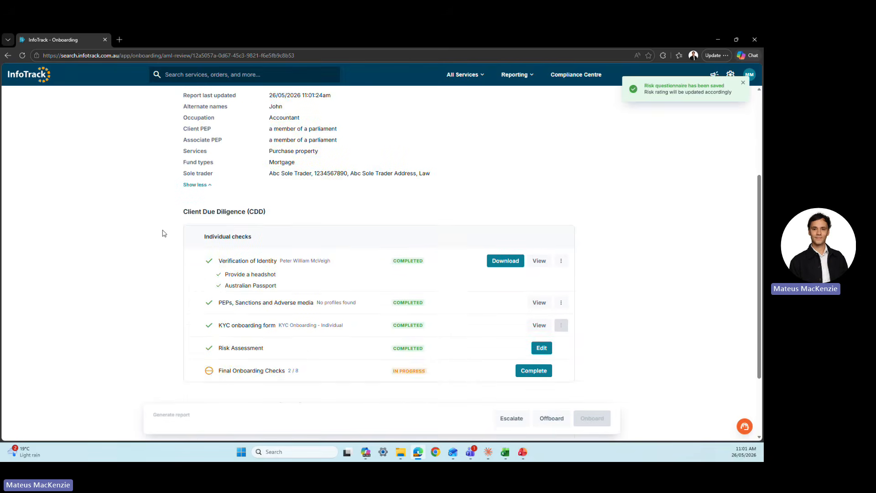
scroll(399, 316, "down", 1)
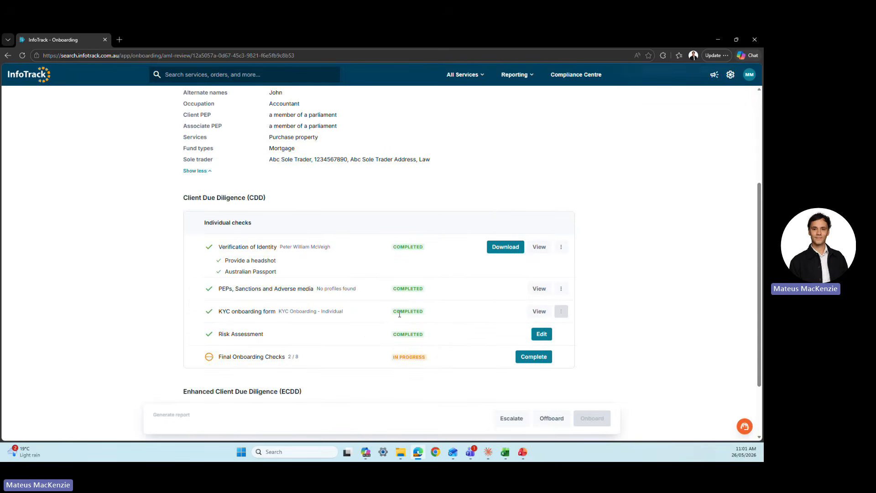
left_click(527, 356)
left_click(240, 232)
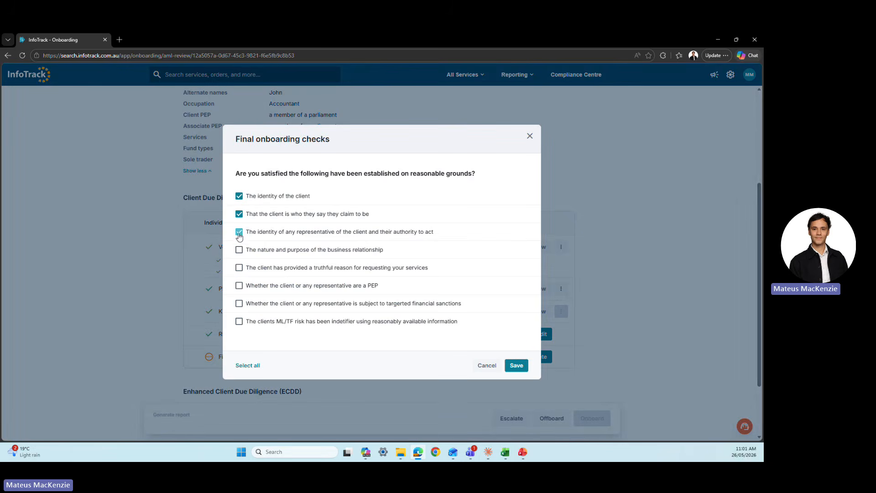
left_click(239, 250)
left_click(239, 268)
left_click(240, 286)
left_click(239, 303)
left_click(239, 322)
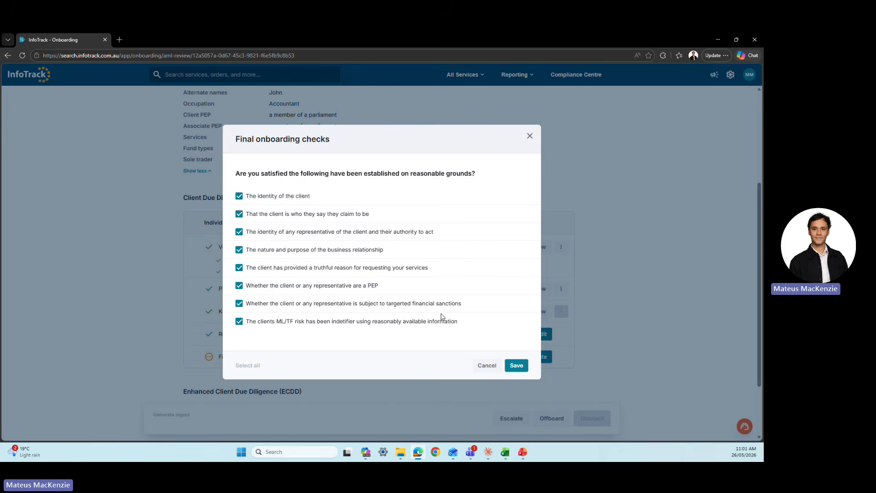
left_click(518, 365)
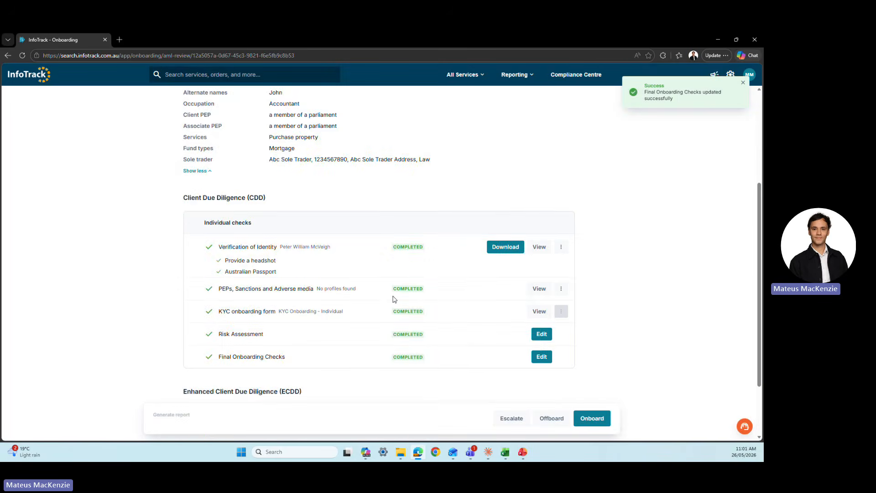
- Onboard the client, confirm the onboarding, and check the status and risk rating in the AML summary
scroll(395, 299, "down", 1)
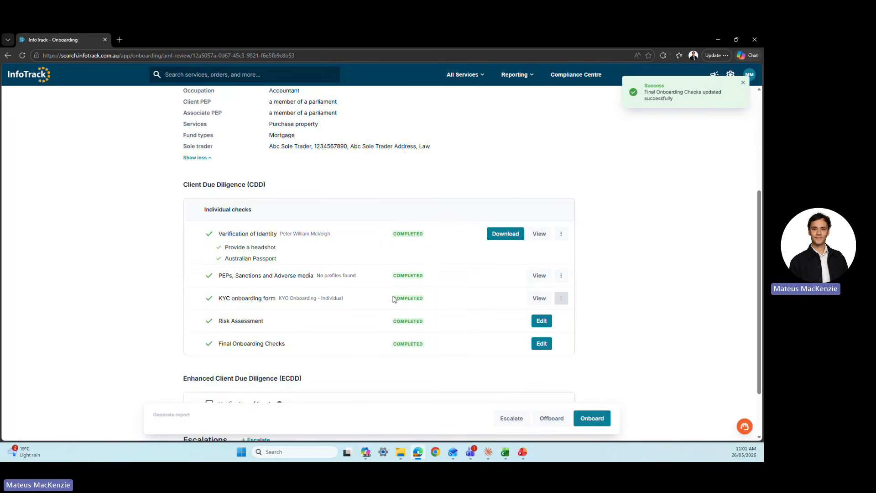
left_click(592, 420)
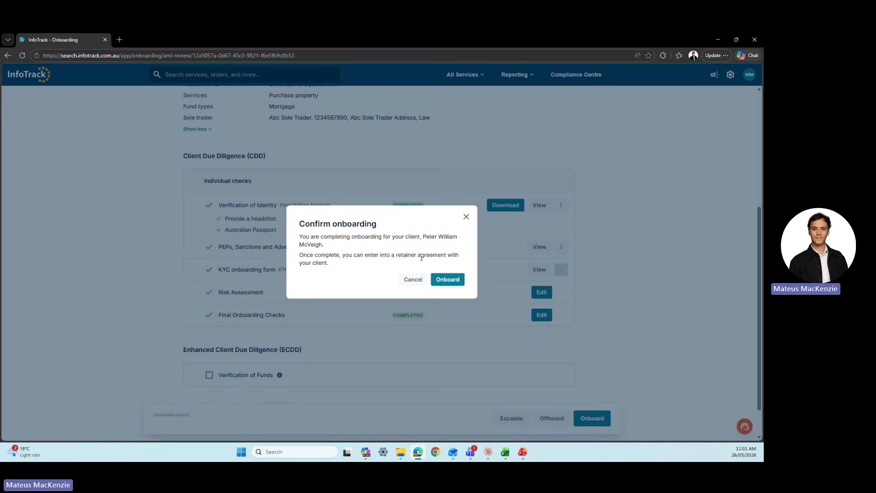
left_click(449, 279)
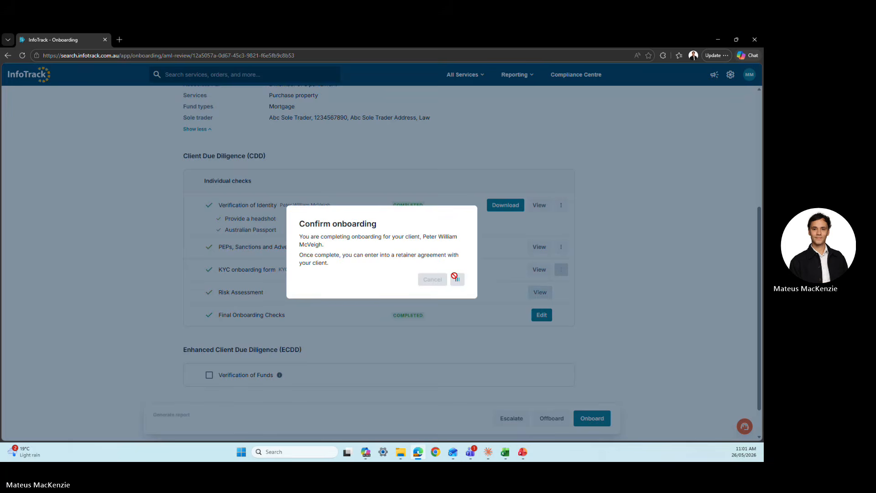
scroll(426, 207, "up", 3)
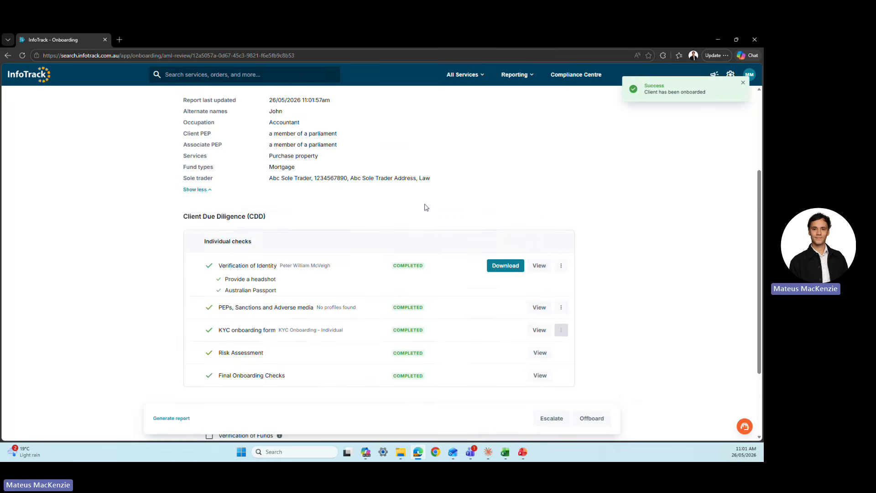
scroll(286, 144, "up", 1)
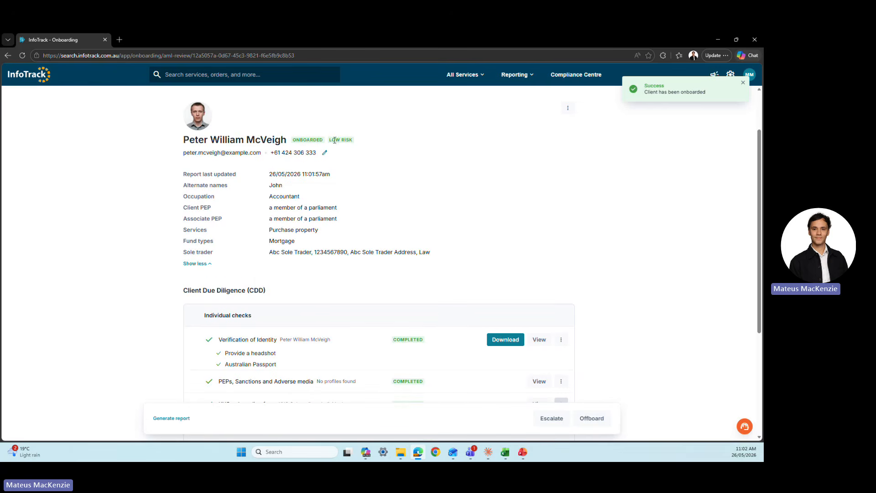
- Open the AML/CTF Compliance Centre
left_click(567, 81)
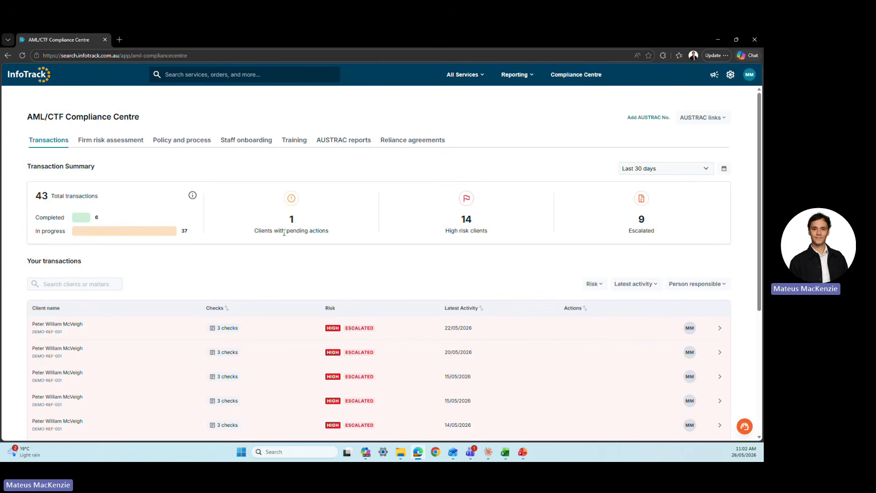